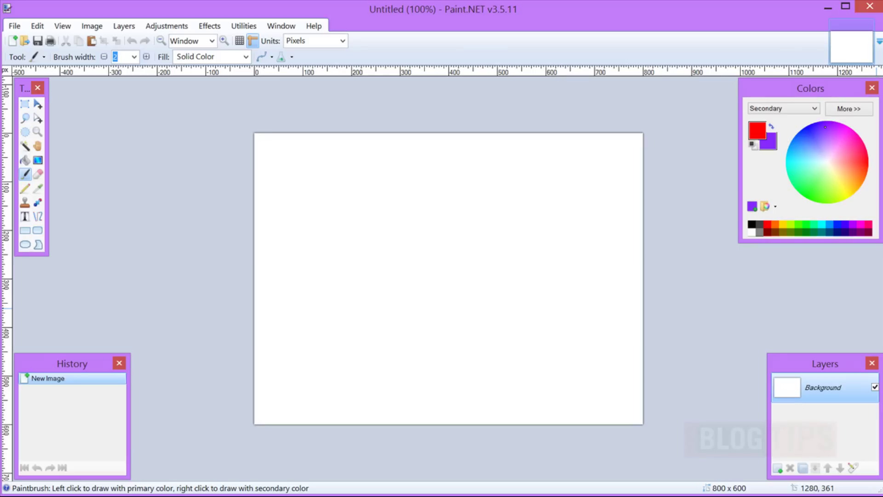
Step: Open the flower photo DSCF2019.JPG by dropping it onto the canvas
{"action": "left_click_drag", "start_coordinate": [635, 295], "coordinate": [507, 255]}
{"action": "left_click", "coordinate": [460, 240]}
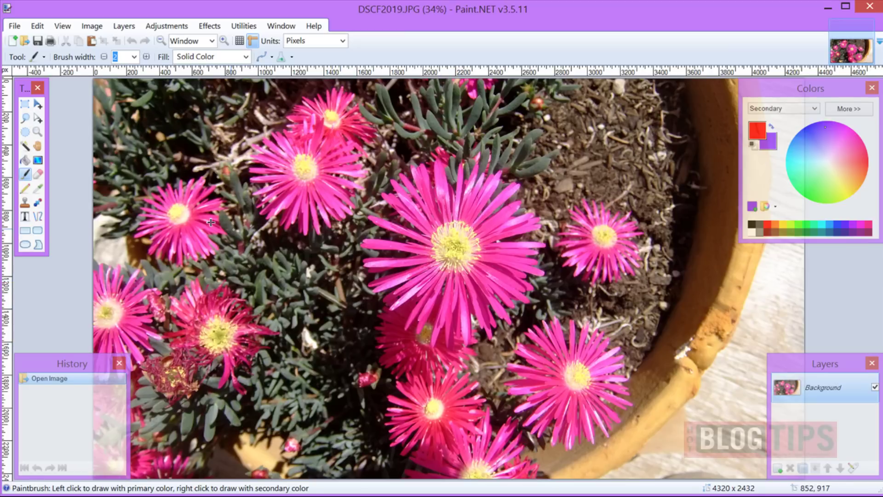
Step: Draw an elliptical selection of about 1293 × 1217 pixels around the central pink flower, redrawing it rounder
{"action": "left_click", "coordinate": [26, 133]}
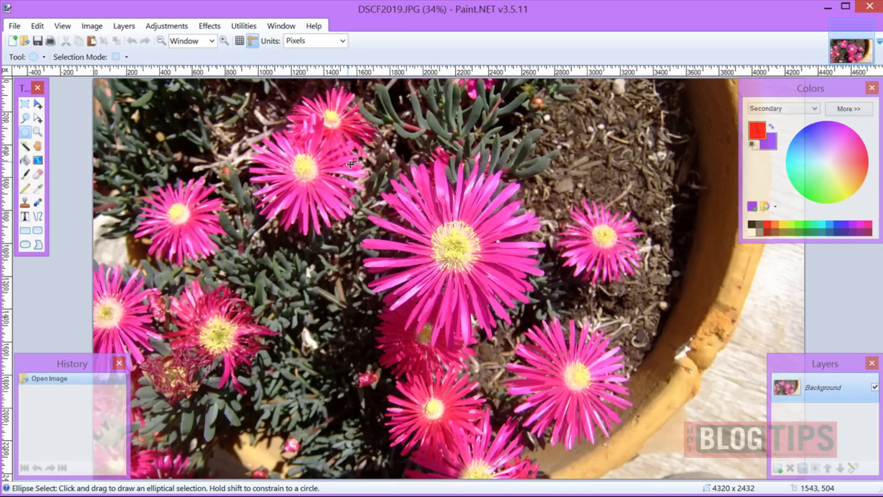
{"action": "left_click_drag", "start_coordinate": [346, 166], "coordinate": [549, 341]}
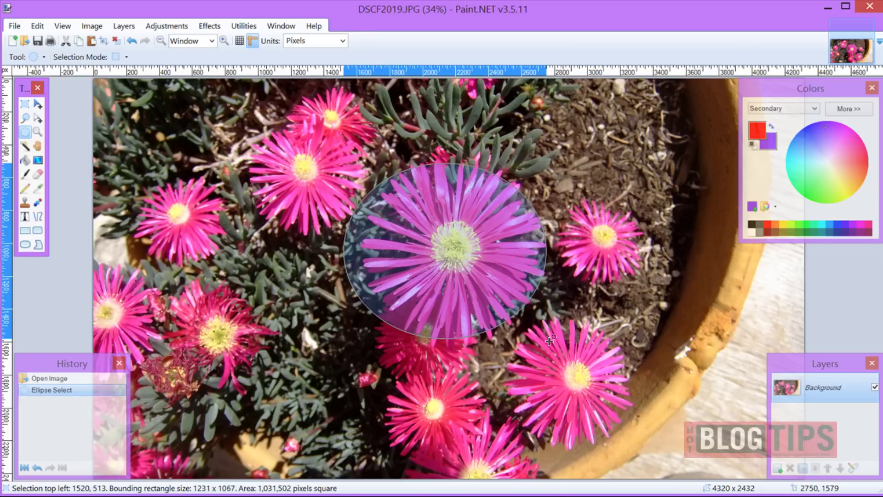
{"action": "left_click", "coordinate": [320, 189]}
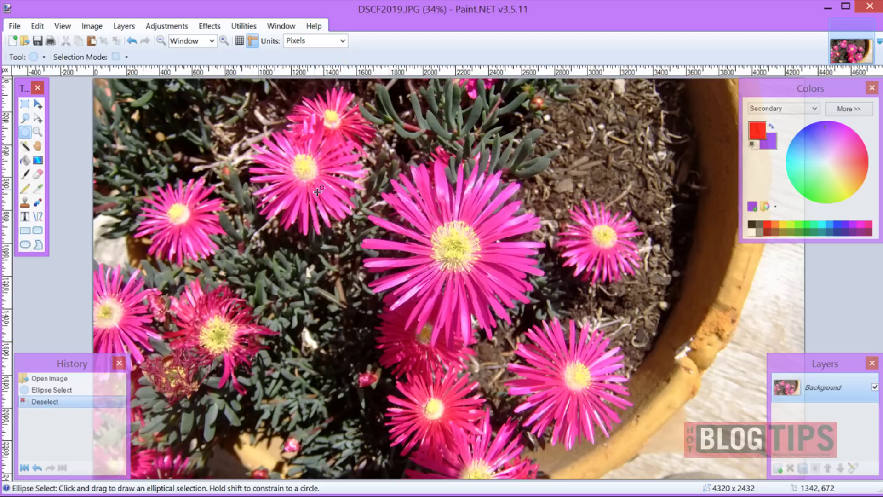
{"action": "left_click_drag", "start_coordinate": [343, 154], "coordinate": [558, 357]}
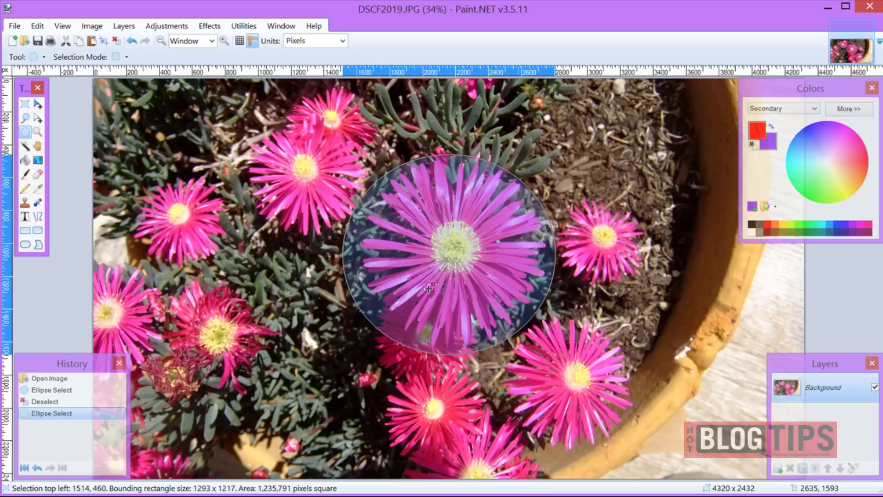
Step: Trial-crop the photo to the elliptical selection, then revert to the original 4320 × 2432 image via History
{"action": "left_click", "coordinate": [98, 29]}
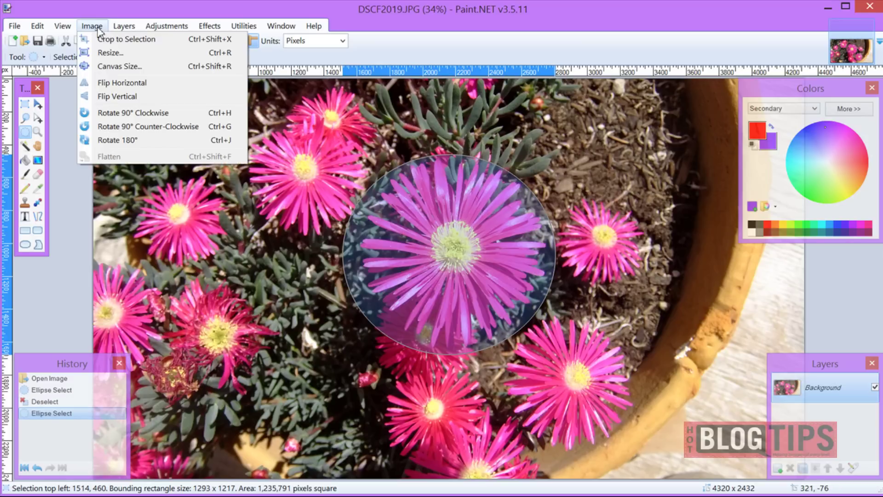
{"action": "left_click", "coordinate": [105, 40]}
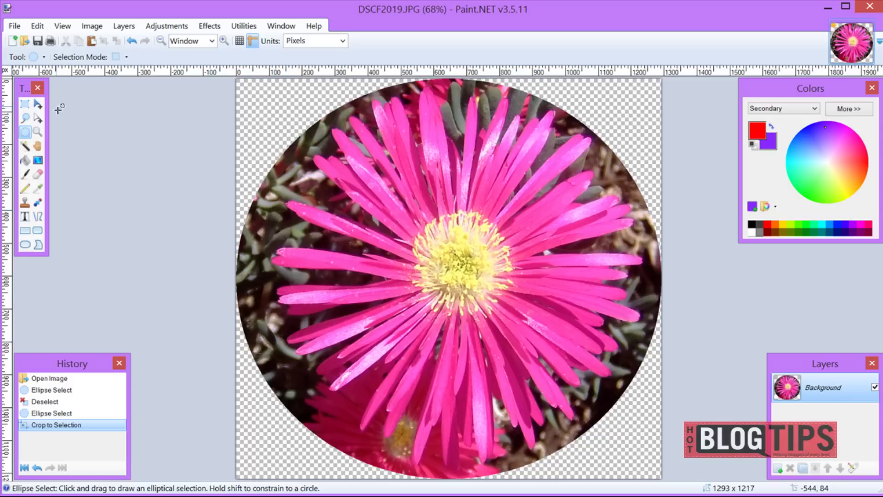
{"action": "left_click", "coordinate": [62, 378]}
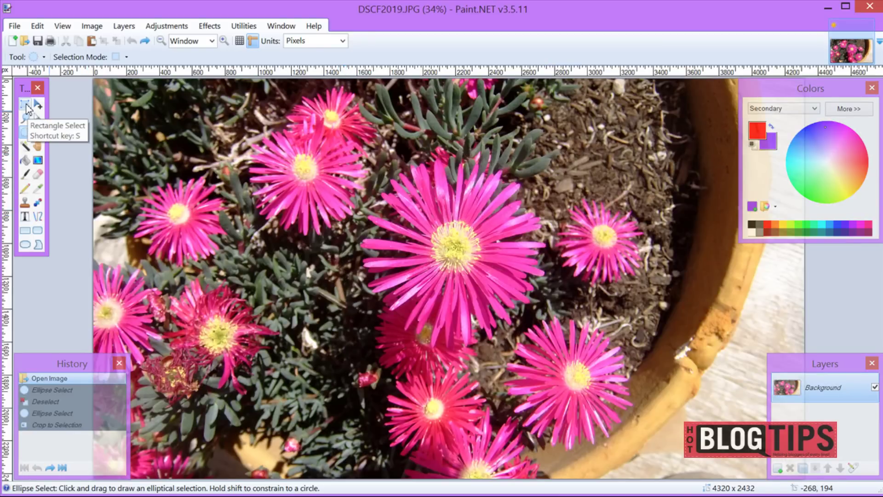
Step: Select a near-square 1276 × 1255 pixel rectangle around the central flower
{"action": "left_click", "coordinate": [25, 105]}
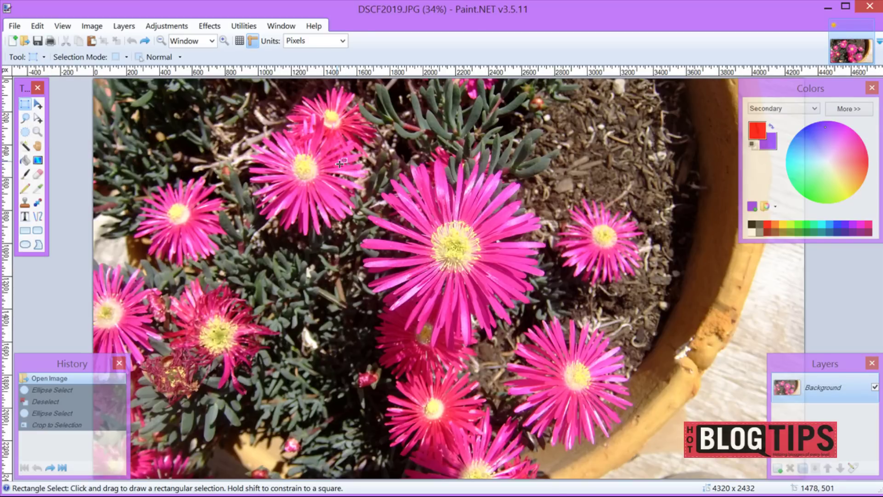
{"action": "left_click_drag", "start_coordinate": [339, 160], "coordinate": [568, 351]}
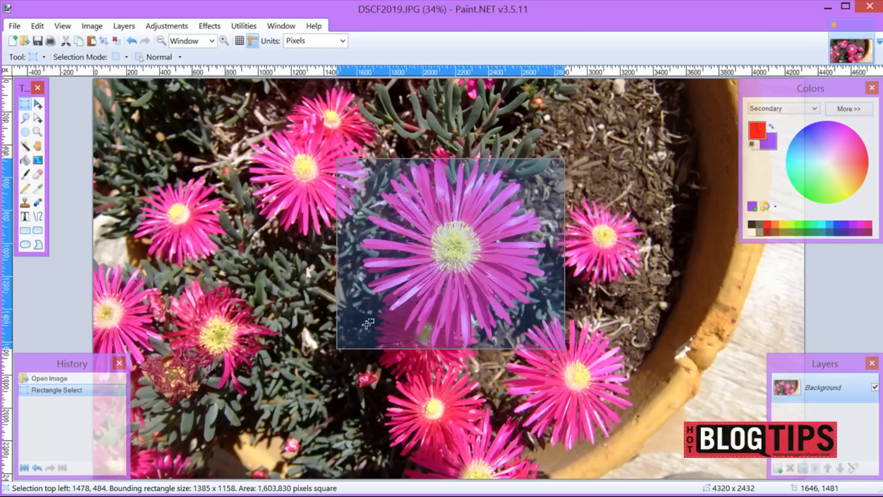
{"action": "left_click", "coordinate": [297, 201]}
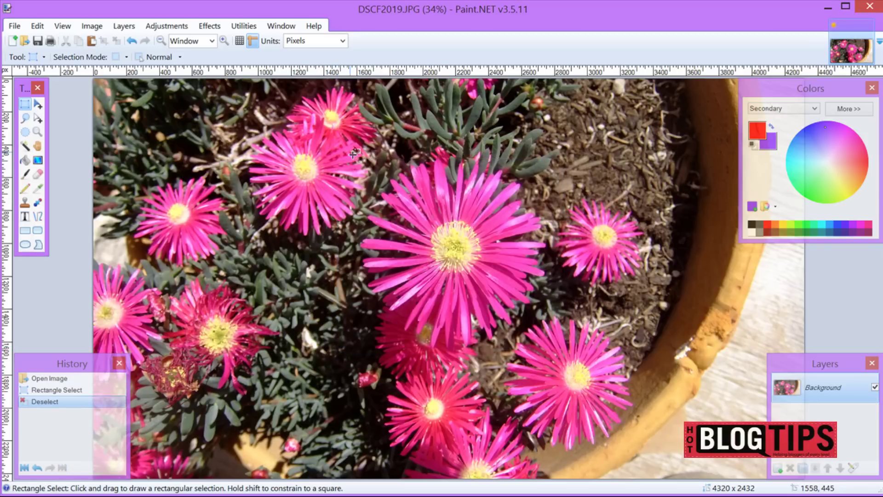
{"action": "left_click_drag", "start_coordinate": [353, 151], "coordinate": [563, 357]}
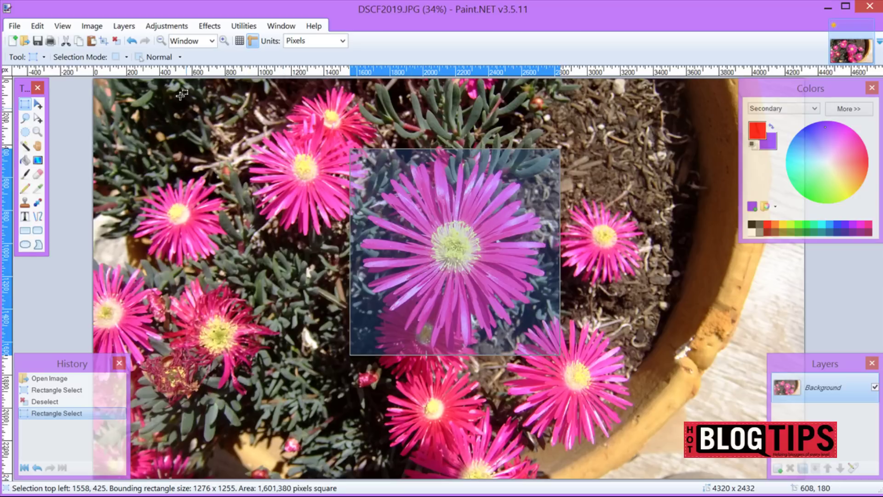
Step: Trial-crop to the 1276 × 1255 rectangle with Ctrl+Shift+X, then undo it and clear the selection
{"action": "left_click", "coordinate": [92, 26]}
{"action": "key", "text": "Escape"}
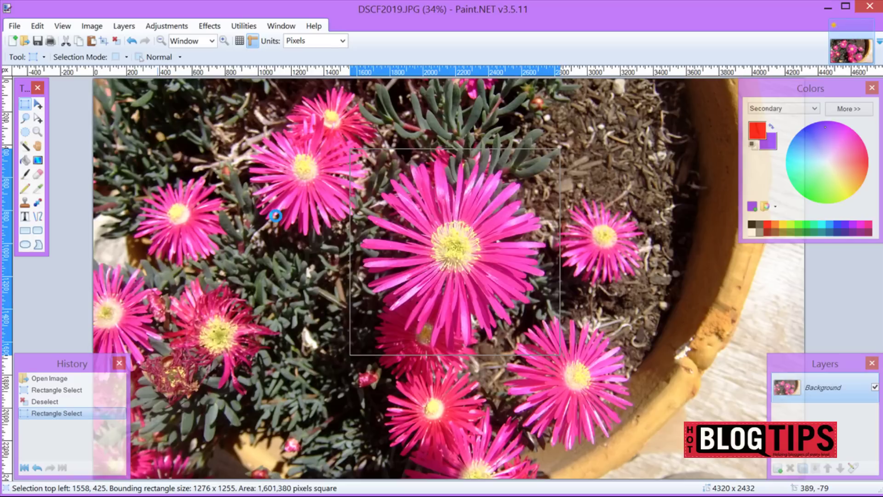
{"action": "key", "text": "ctrl+shift+x"}
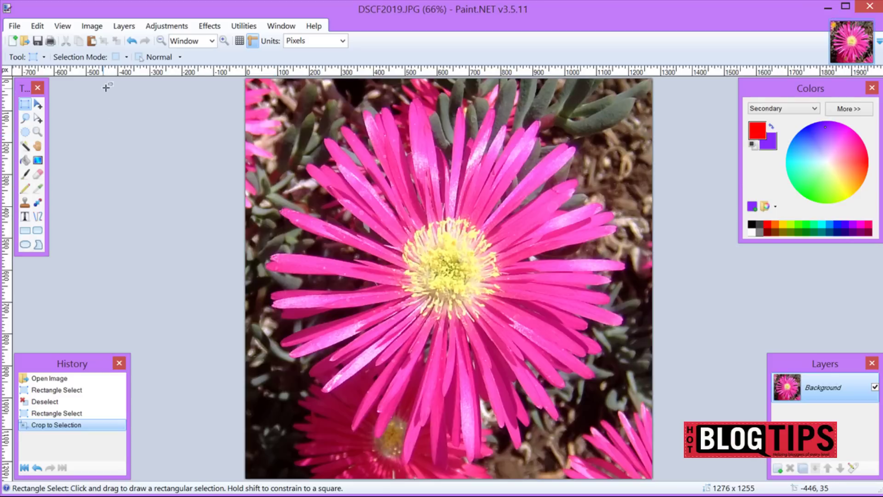
{"action": "left_click", "coordinate": [132, 41]}
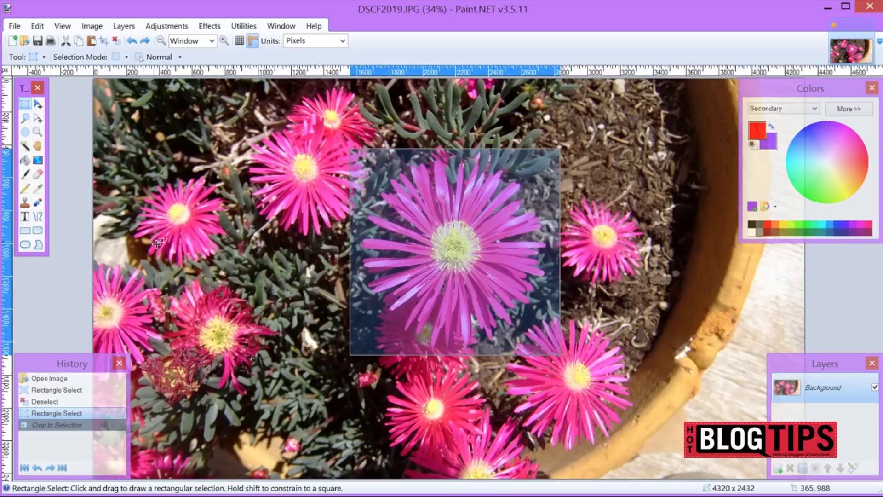
{"action": "left_click", "coordinate": [190, 229]}
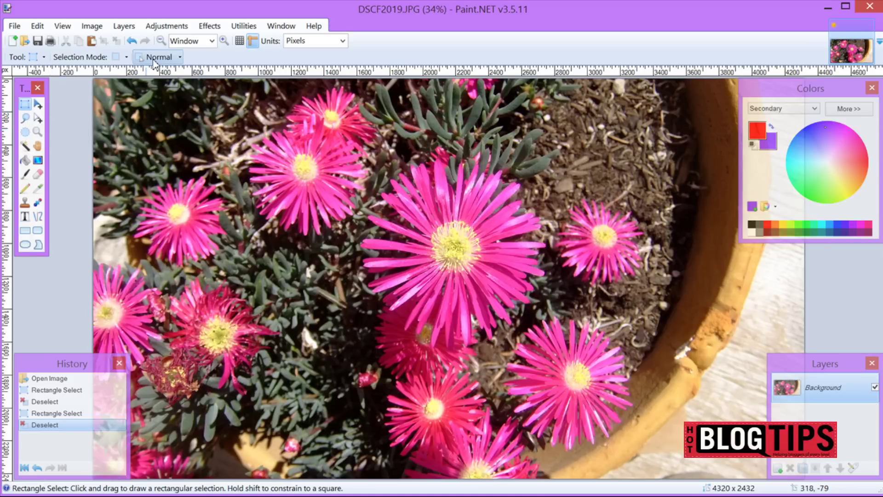
Step: Switch rectangle selection to Fixed Size measured in pixels
{"action": "left_click", "coordinate": [180, 59]}
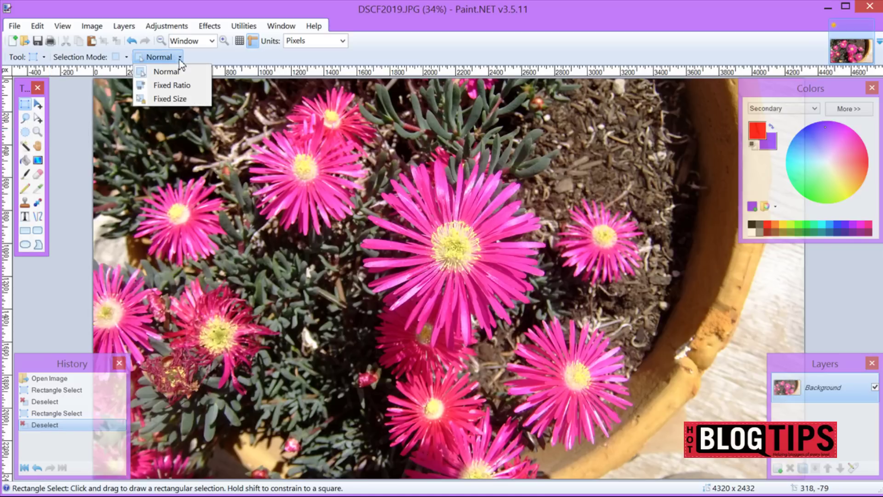
{"action": "left_click", "coordinate": [183, 102]}
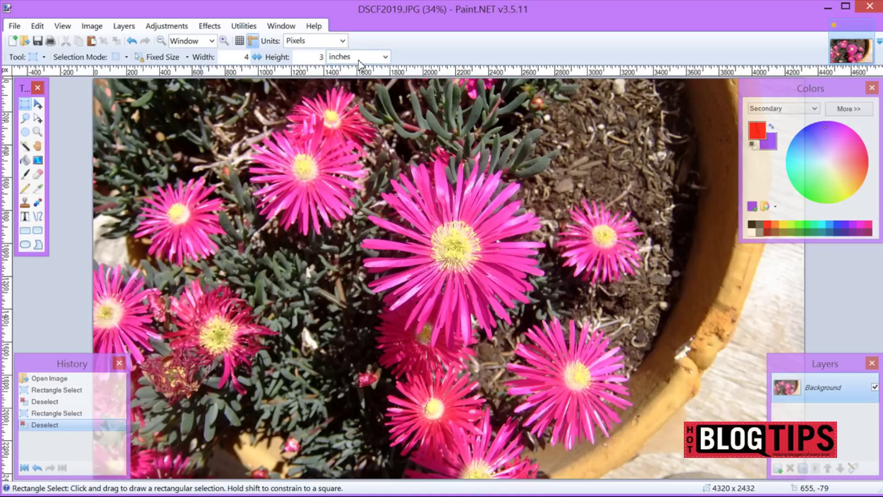
{"action": "left_click", "coordinate": [386, 58]}
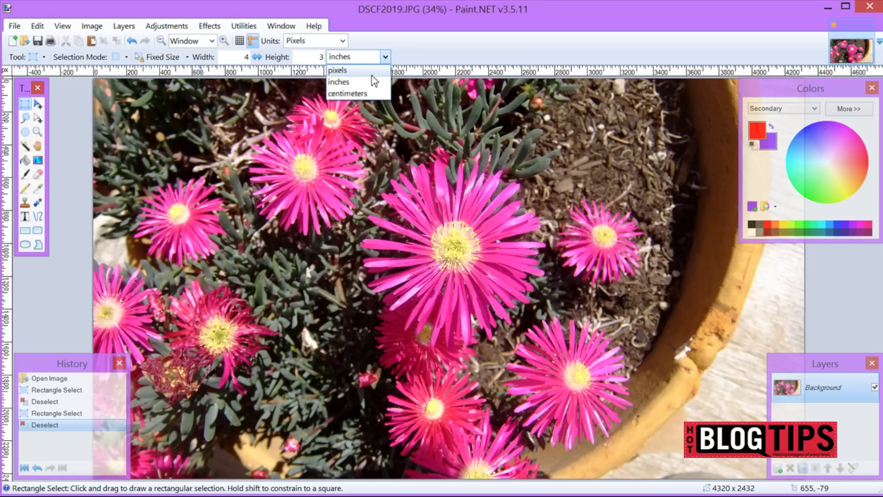
{"action": "left_click", "coordinate": [373, 73]}
Step: Set the fixed width and height to 1300 pixels and place a square selection on the photo
{"action": "left_click_drag", "start_coordinate": [326, 59], "coordinate": [314, 58]}
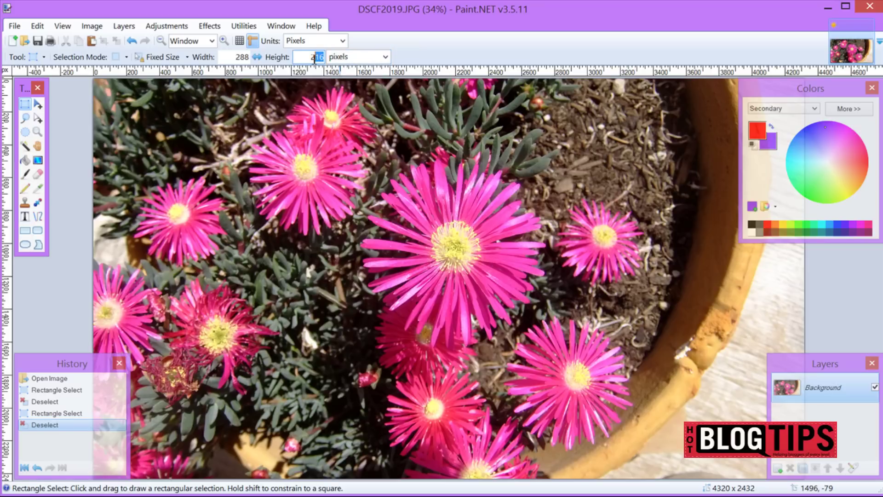
{"action": "key", "text": "BackSpace"}
{"action": "left_click_drag", "start_coordinate": [251, 58], "coordinate": [238, 58]}
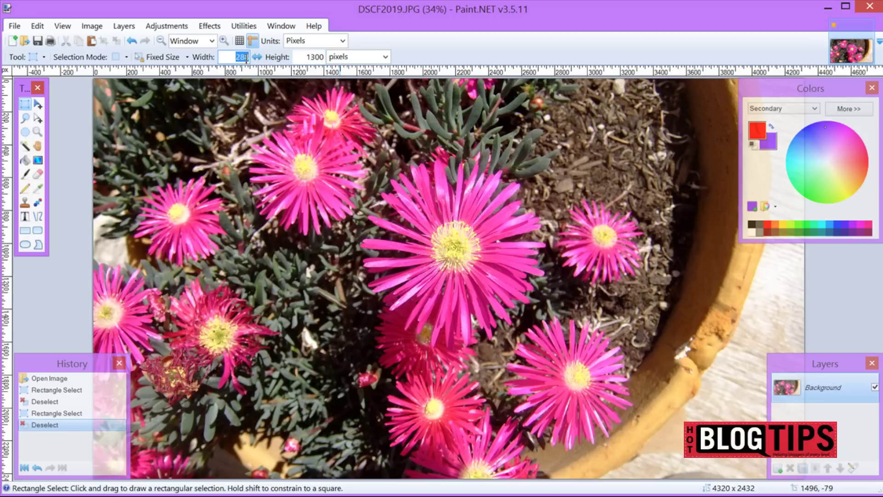
{"action": "key", "text": "BackSpace"}
{"action": "key", "text": "Return"}
{"action": "left_click", "coordinate": [360, 148]}
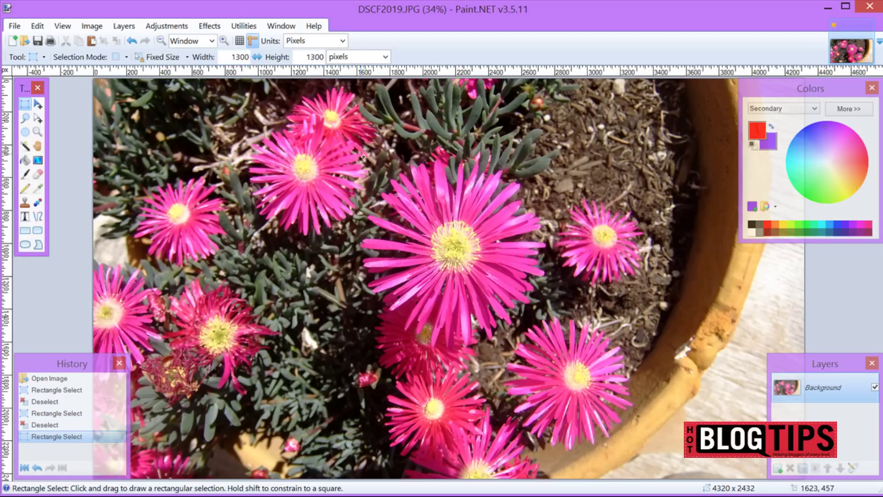
Step: Place a new 1300 × 1300 square selection over the flowers
{"action": "left_click", "coordinate": [364, 156]}
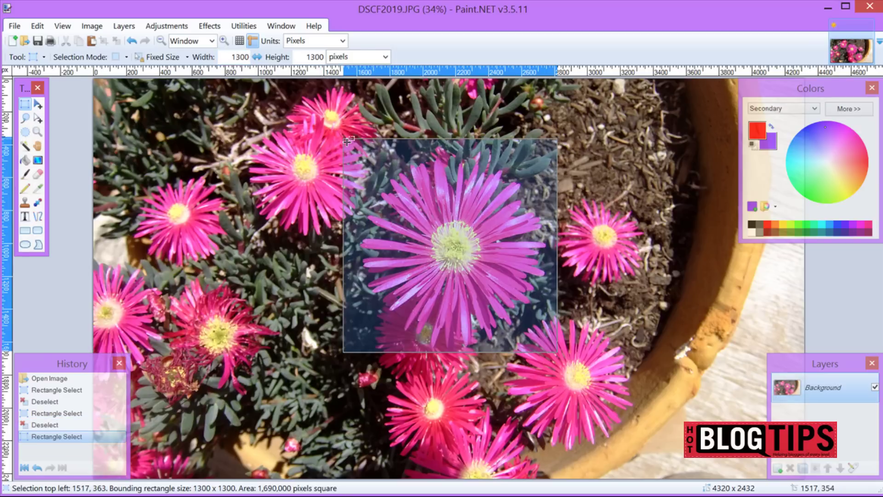
{"action": "left_click", "coordinate": [365, 178]}
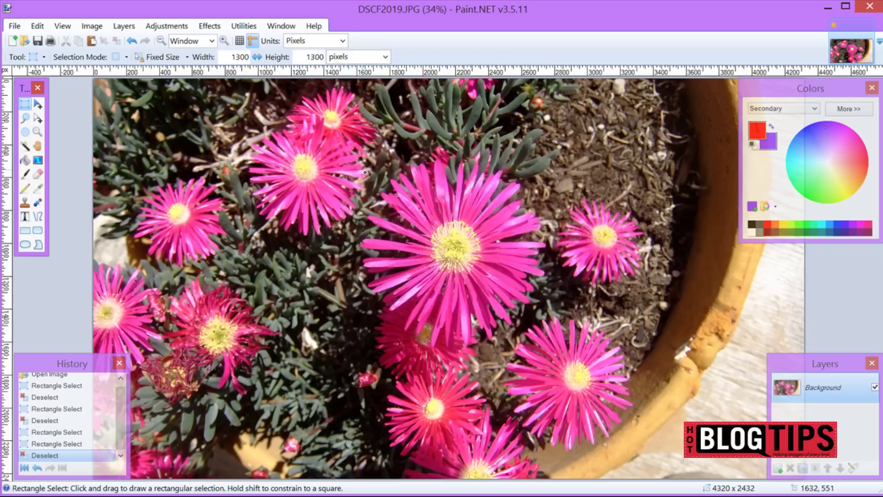
{"action": "left_click_drag", "start_coordinate": [367, 174], "coordinate": [349, 146]}
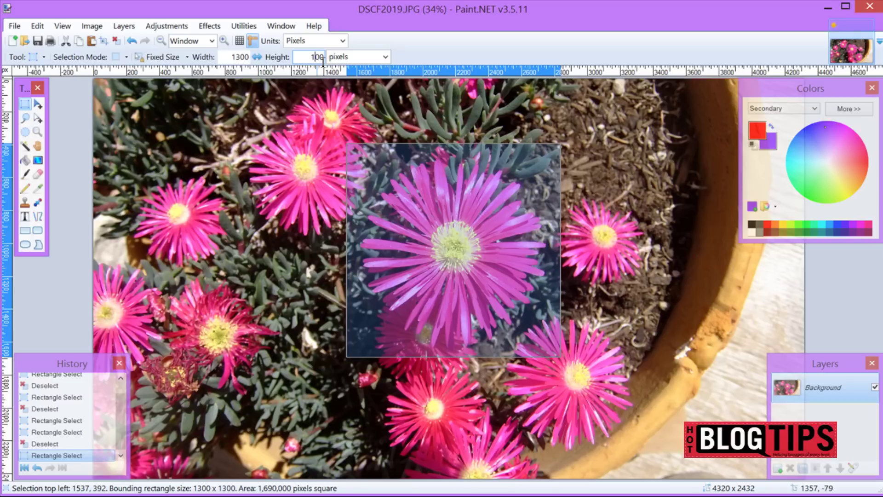
Step: Try a 1700 × 1700 square, then return to 1300 × 1300 positioned over the central flower
{"action": "left_click", "coordinate": [241, 57]}
{"action": "left_click", "coordinate": [241, 57]}
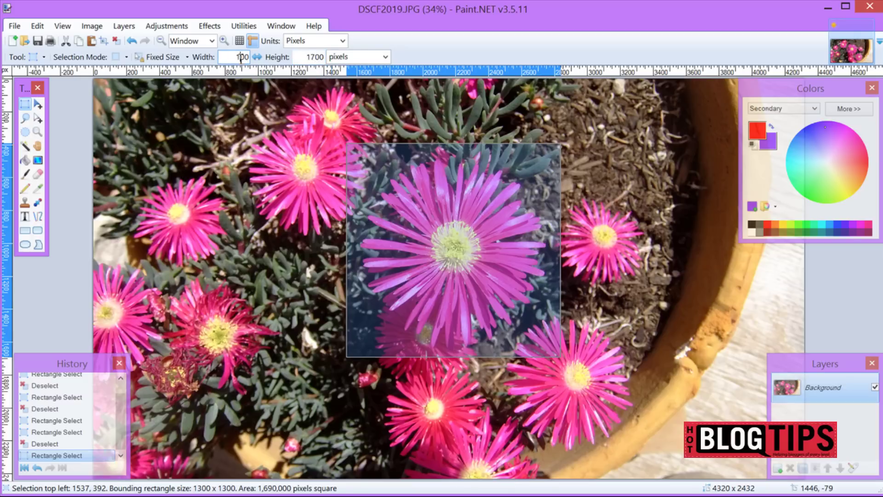
{"action": "left_click_drag", "start_coordinate": [286, 120], "coordinate": [312, 115]}
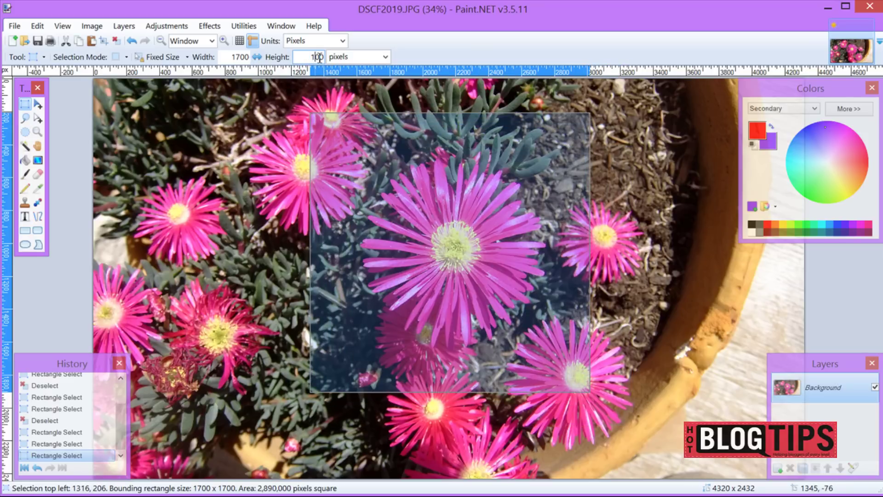
{"action": "left_click", "coordinate": [242, 58]}
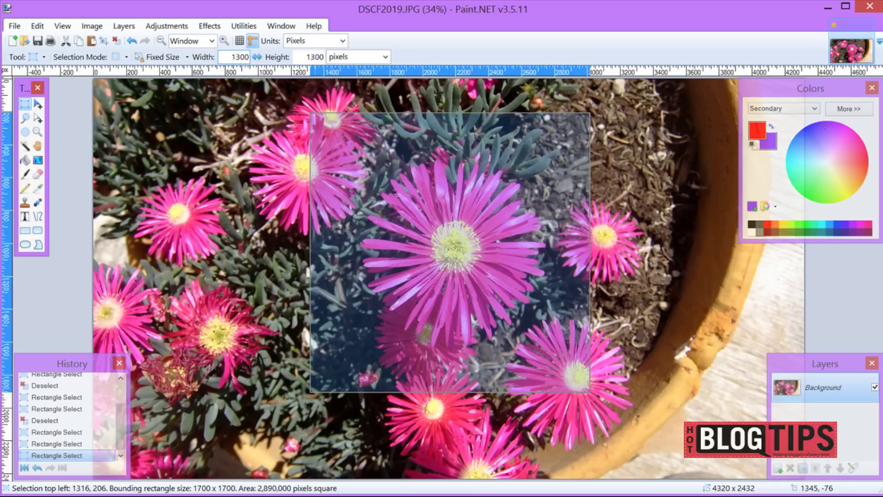
{"action": "left_click_drag", "start_coordinate": [308, 138], "coordinate": [347, 147]}
Step: Crop the photo to the 1300 × 1300 square selection around the central flower
{"action": "left_click", "coordinate": [92, 26]}
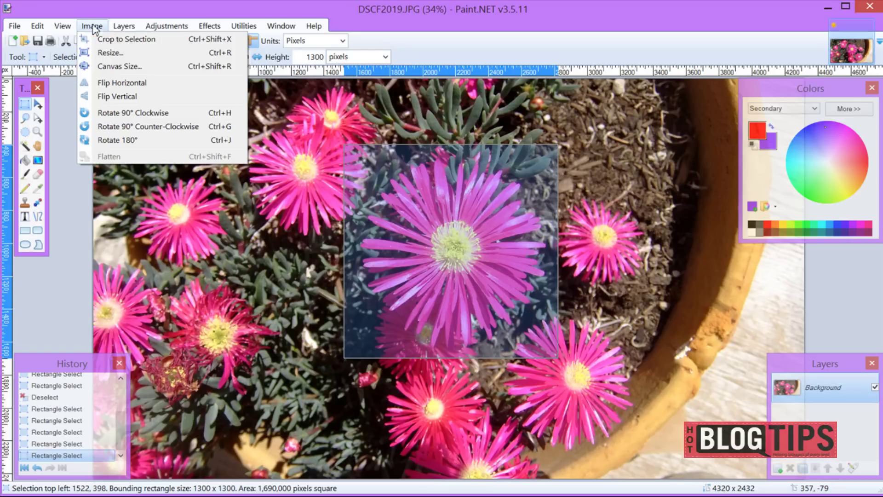
{"action": "left_click", "coordinate": [102, 39]}
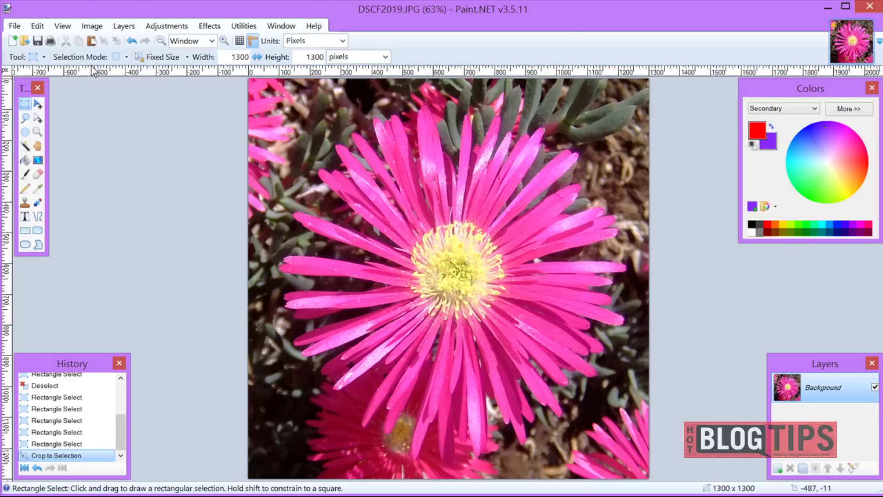
{"action": "left_click", "coordinate": [92, 26]}
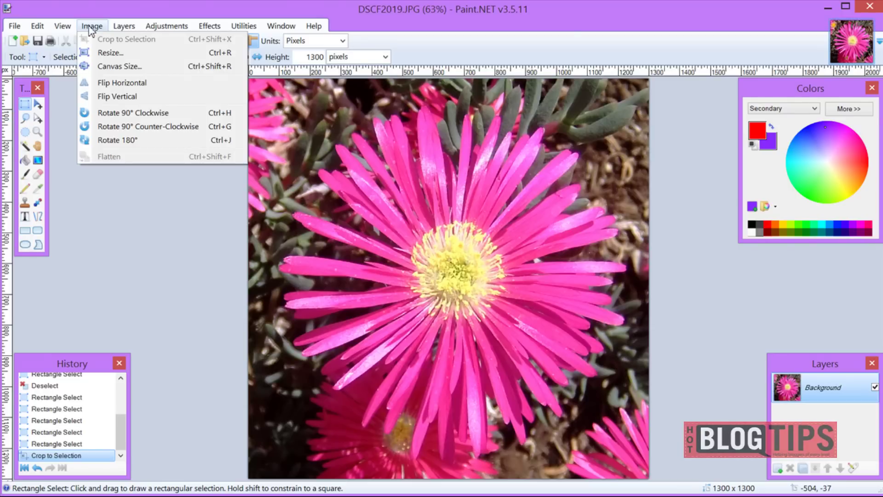
{"action": "left_click", "coordinate": [109, 53]}
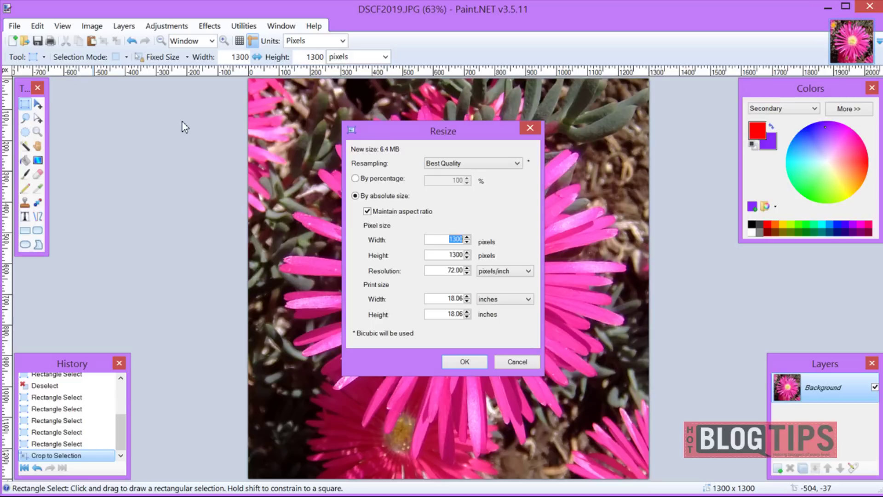
Step: Resize the cropped image to 400 × 400 pixels with a width of 400, keeping aspect ratio
{"action": "key", "text": "BackSpace"}
{"action": "type", "text": "400"}
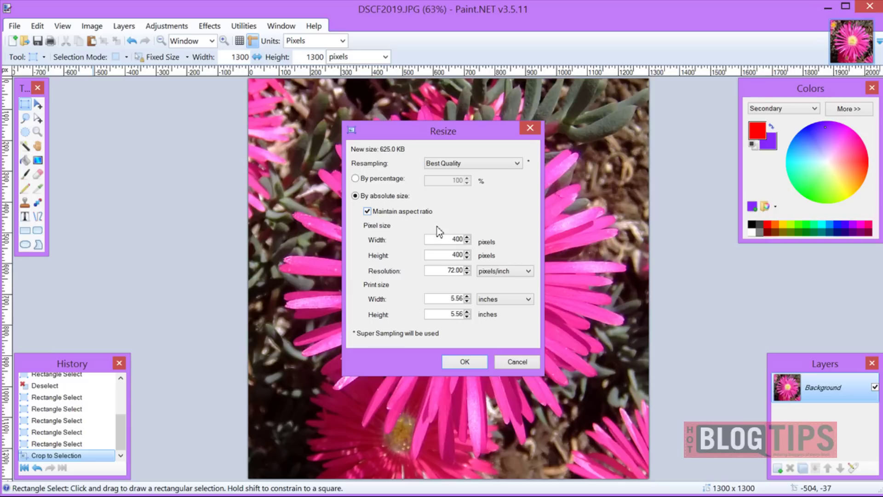
{"action": "left_click", "coordinate": [473, 363]}
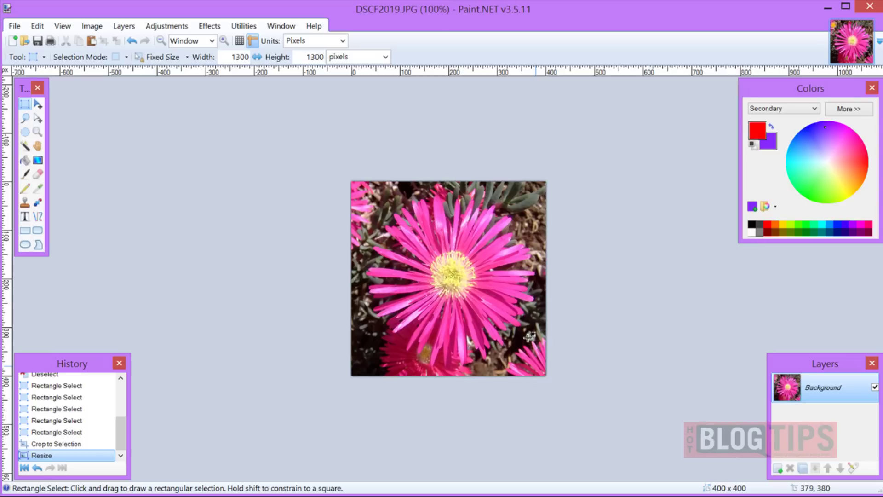
{"action": "left_click", "coordinate": [15, 30]}
Step: Save the image as the PNG file 'DSCF2019 1.png', accepting the default PNG settings
{"action": "left_click", "coordinate": [31, 125]}
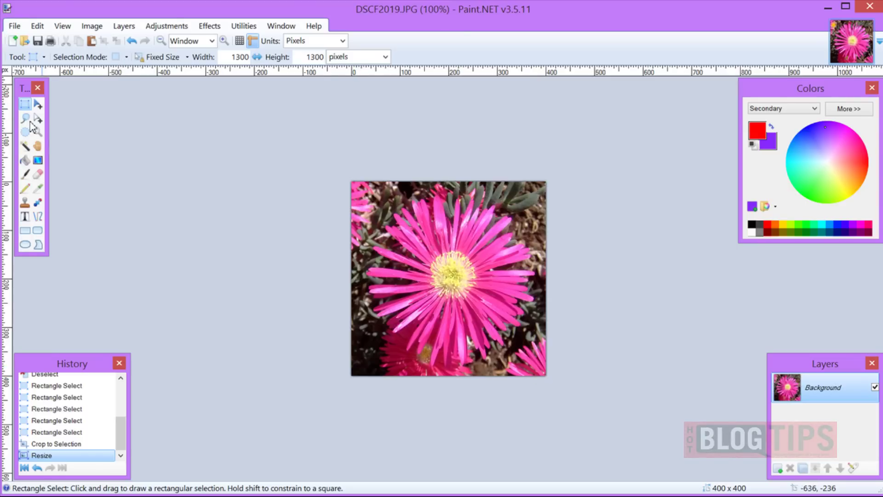
{"action": "left_click", "coordinate": [149, 263]}
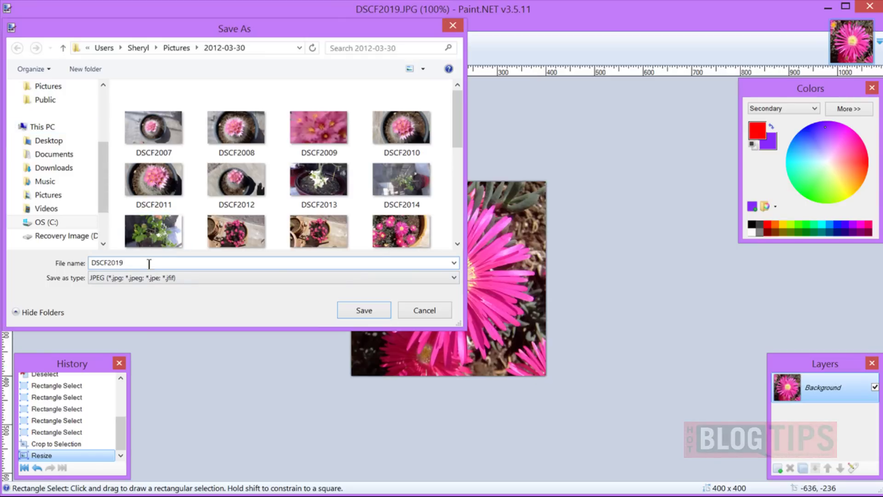
{"action": "type", "text": "1"}
{"action": "left_click", "coordinate": [168, 278]}
{"action": "left_click", "coordinate": [170, 326]}
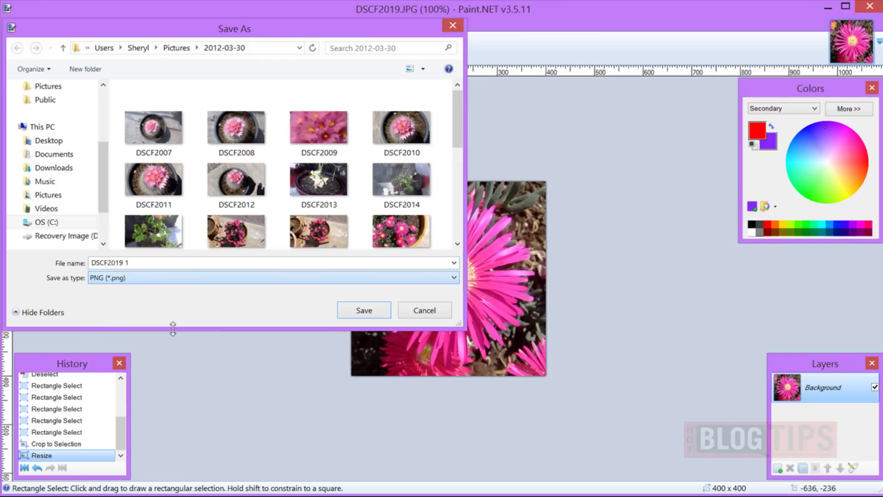
{"action": "left_click", "coordinate": [363, 313]}
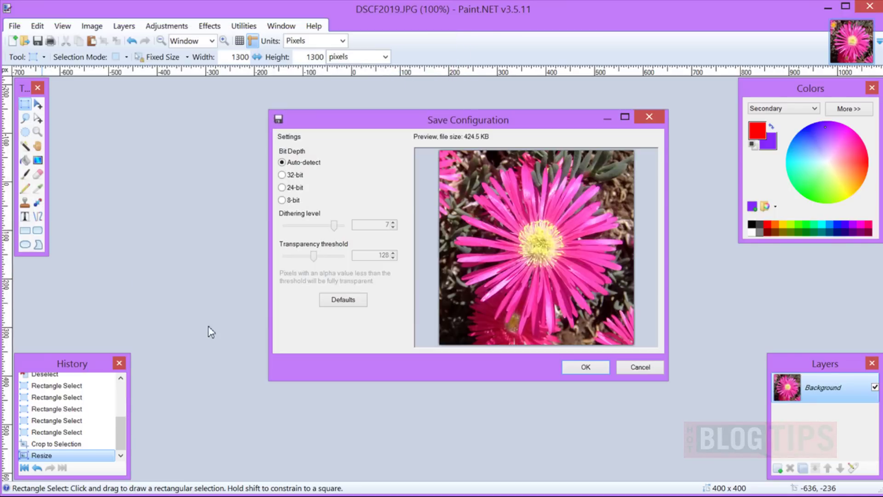
{"action": "left_click", "coordinate": [586, 367]}
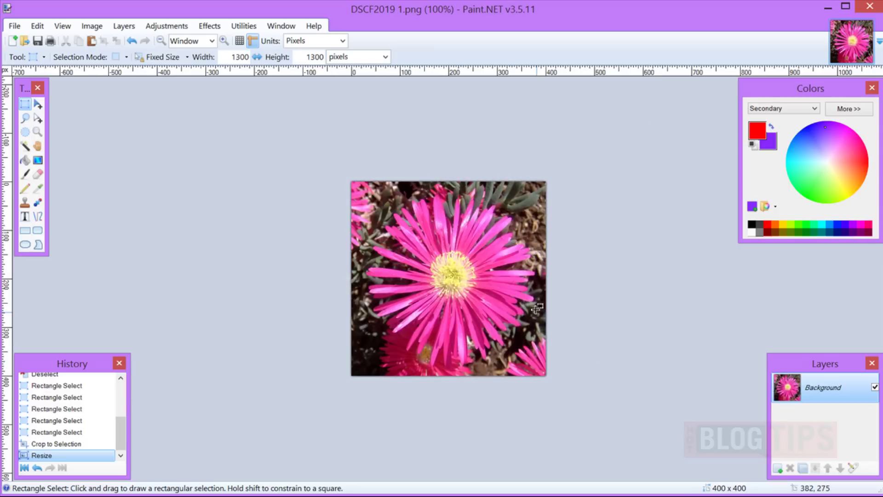